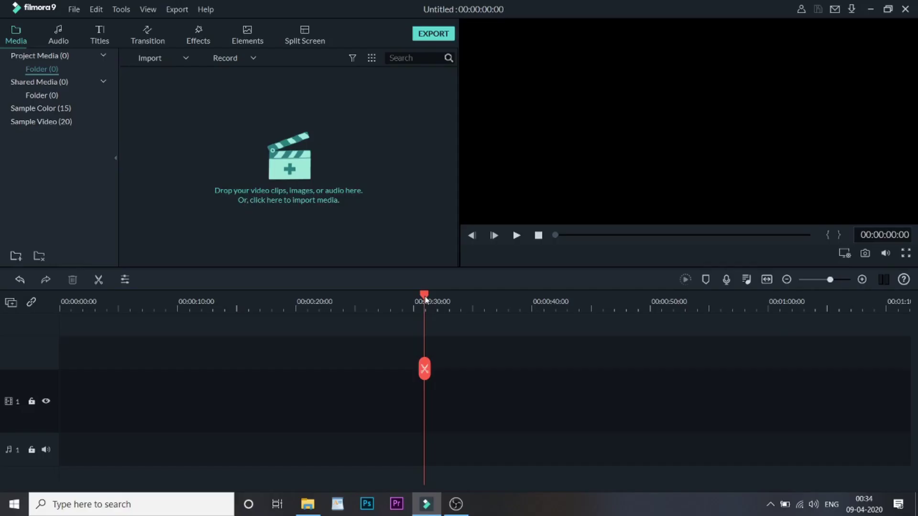
# Import the three DJ Event clips video (1), video (2) and video into the media library.
pyautogui.moveTo(424, 297); pyautogui.dragTo(386, 297)
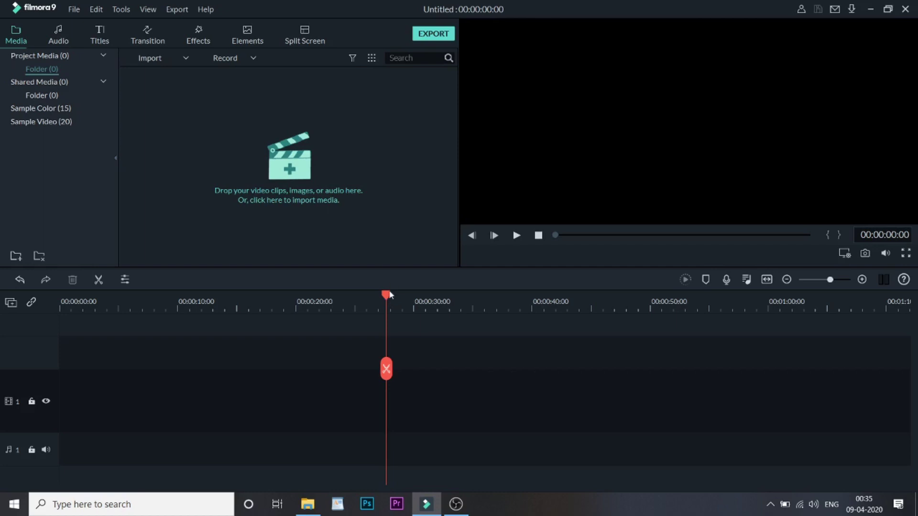
pyautogui.click(341, 172)
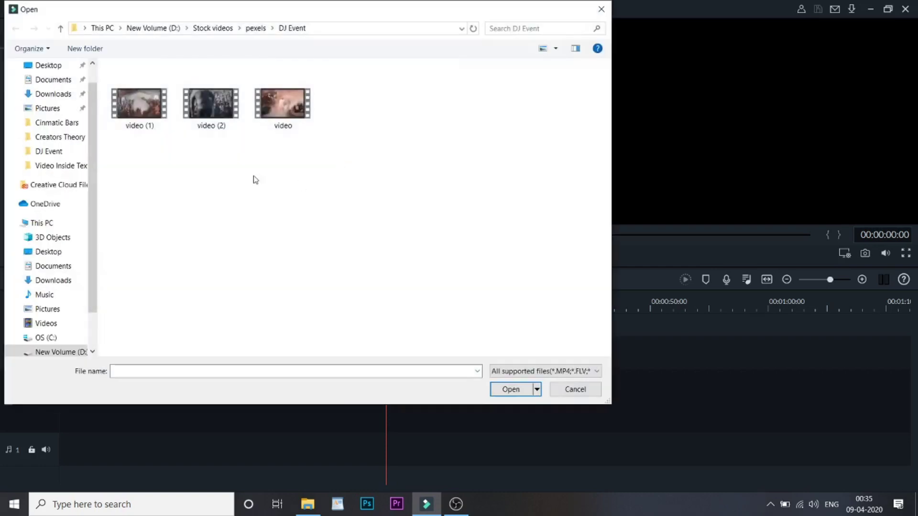
pyautogui.moveTo(313, 154); pyautogui.dragTo(139, 94)
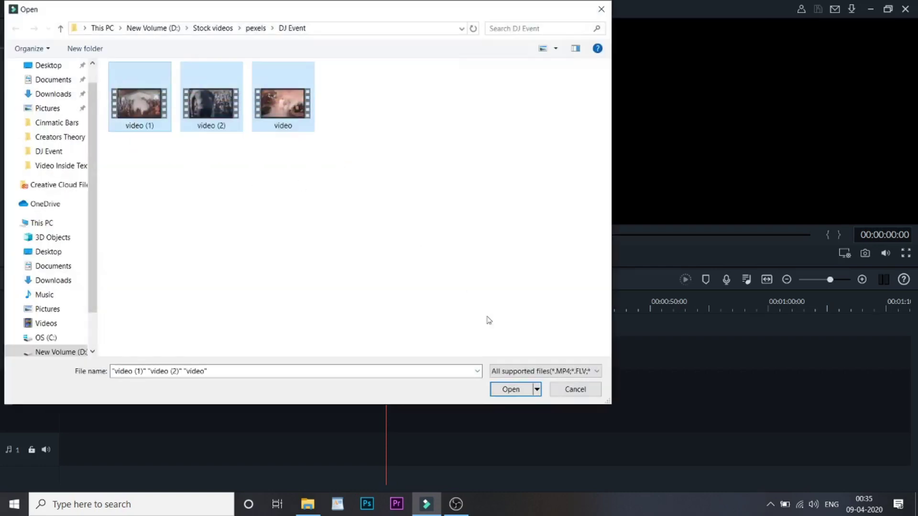
pyautogui.click(509, 389)
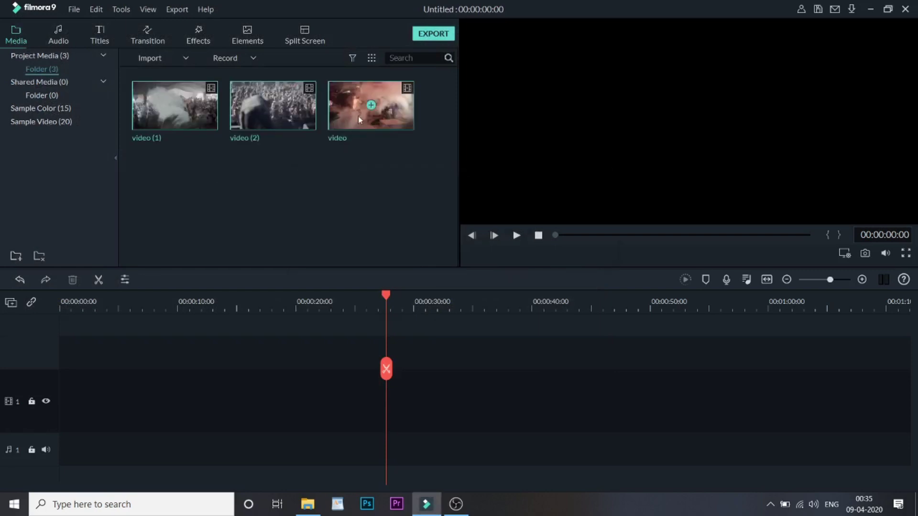
# Place the clips on the timeline, matching the project to 1920 x 1080 24fps.
pyautogui.moveTo(358, 116); pyautogui.dragTo(60, 398)
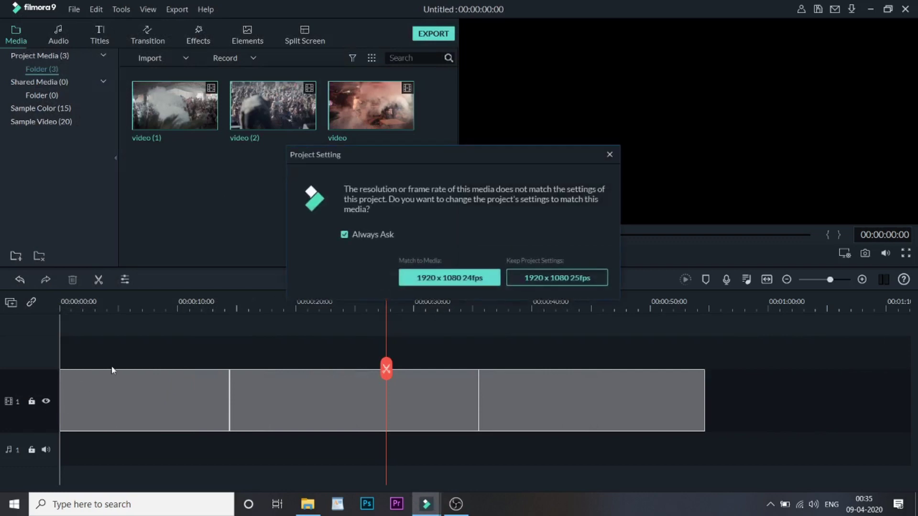
pyautogui.click(475, 283)
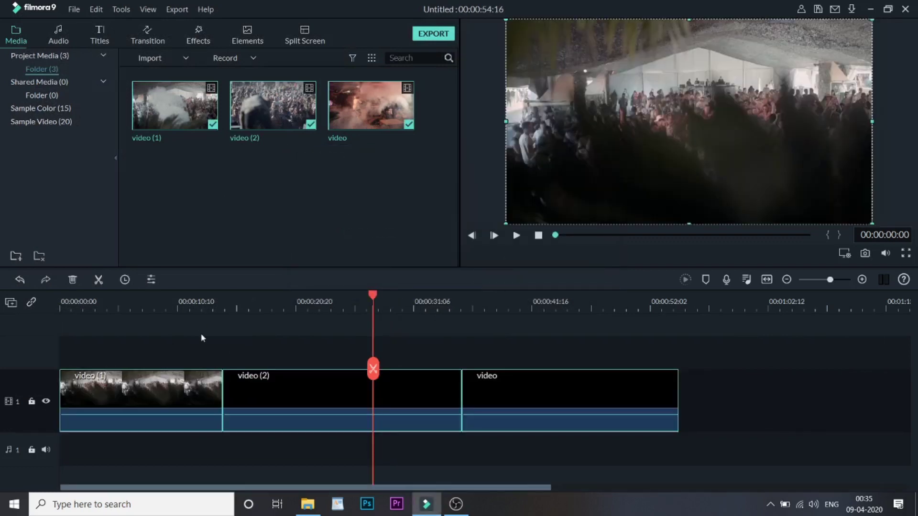
pyautogui.moveTo(160, 304); pyautogui.dragTo(306, 311)
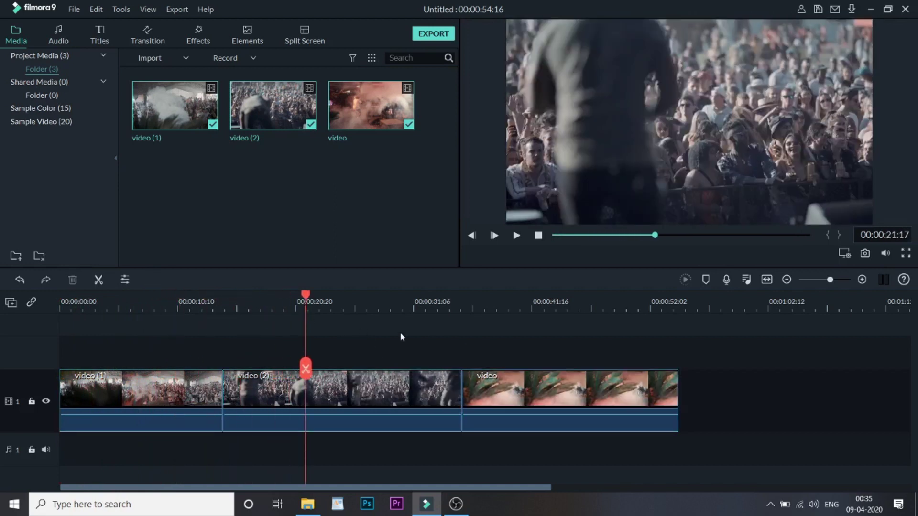
pyautogui.moveTo(306, 298); pyautogui.dragTo(571, 344)
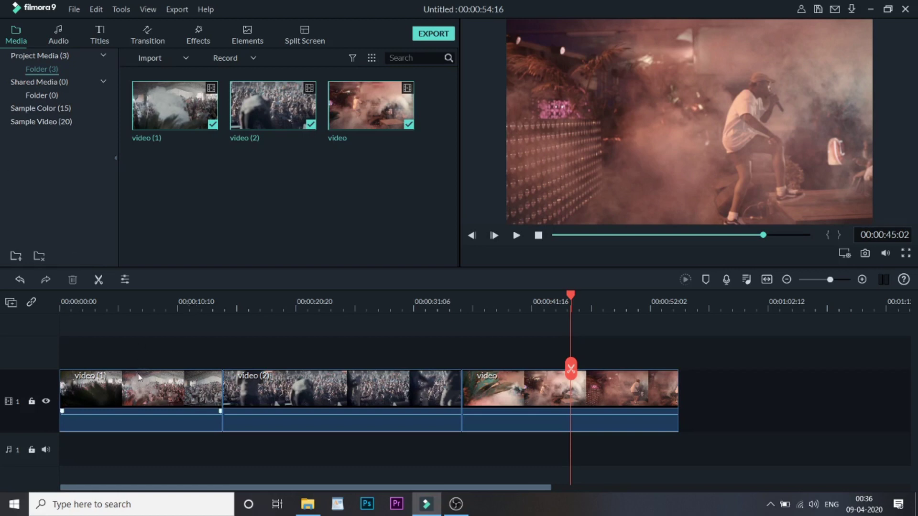
# Reorder the timeline so video (2) comes first and video (1) second.
pyautogui.moveTo(157, 404); pyautogui.dragTo(332, 359)
pyautogui.moveTo(334, 405); pyautogui.dragTo(163, 414)
pyautogui.moveTo(313, 369); pyautogui.dragTo(369, 400)
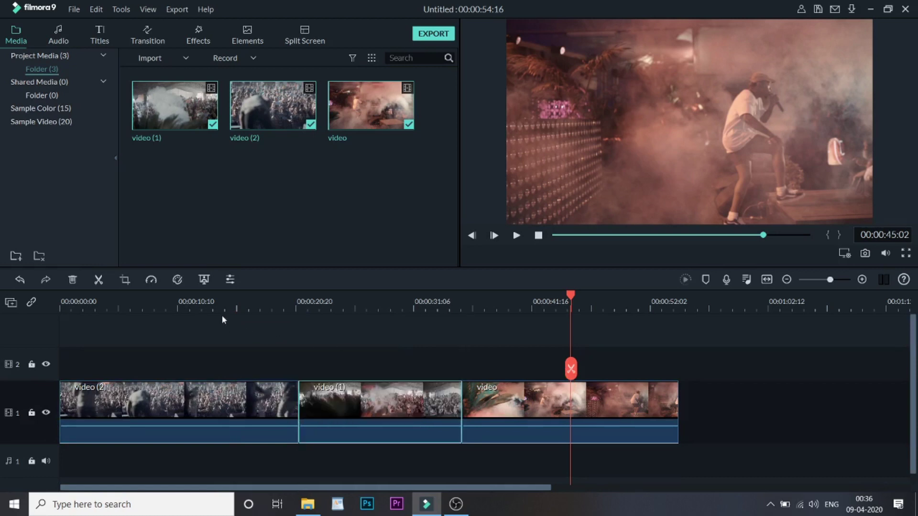
# Split video (2) near the 16-second mark and delete its opening part.
pyautogui.click(231, 306)
pyautogui.moveTo(229, 297)
pyautogui.mouseDown()
pyautogui.moveTo(255, 299)
pyautogui.moveTo(239, 298)
pyautogui.mouseUp()
pyautogui.click(239, 368)
pyautogui.click(199, 408)
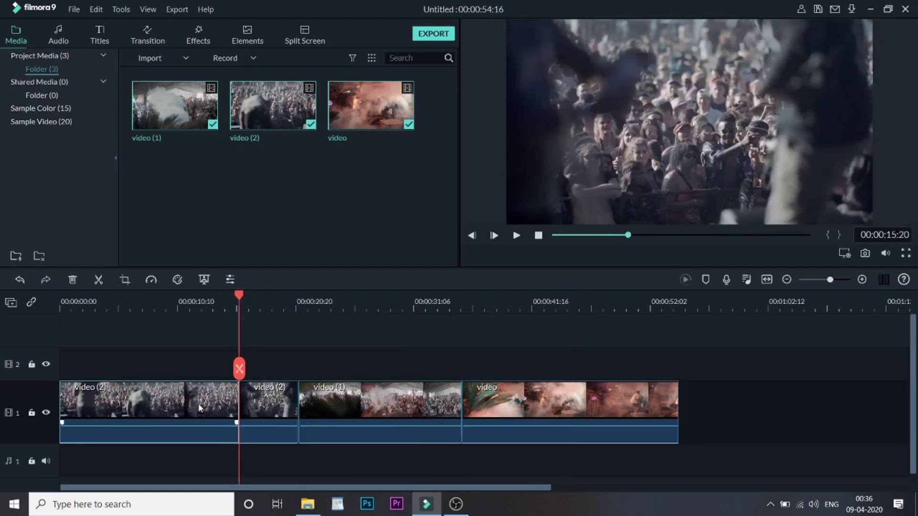
pyautogui.press('Delete')
# Split video (1) at 00:00:08:20 and delete the rest after the cut.
pyautogui.moveTo(141, 295); pyautogui.dragTo(161, 295)
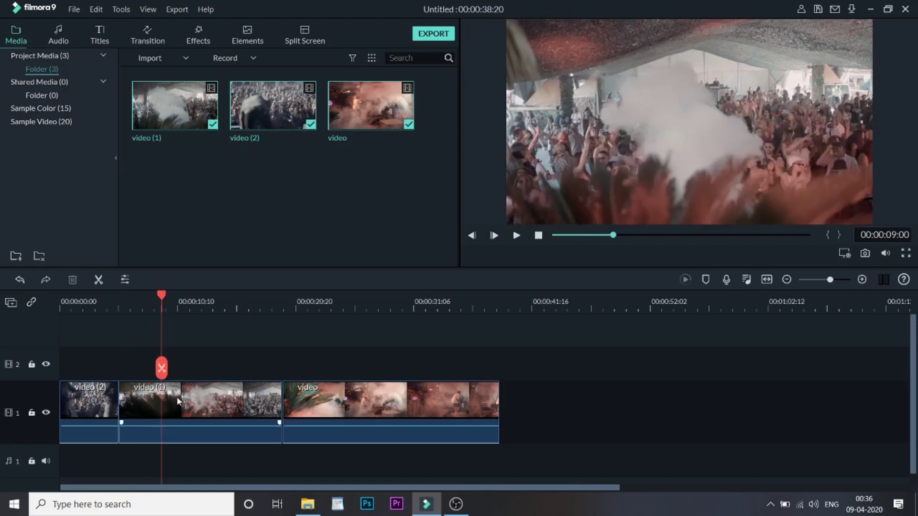
pyautogui.moveTo(168, 371); pyautogui.dragTo(166, 371)
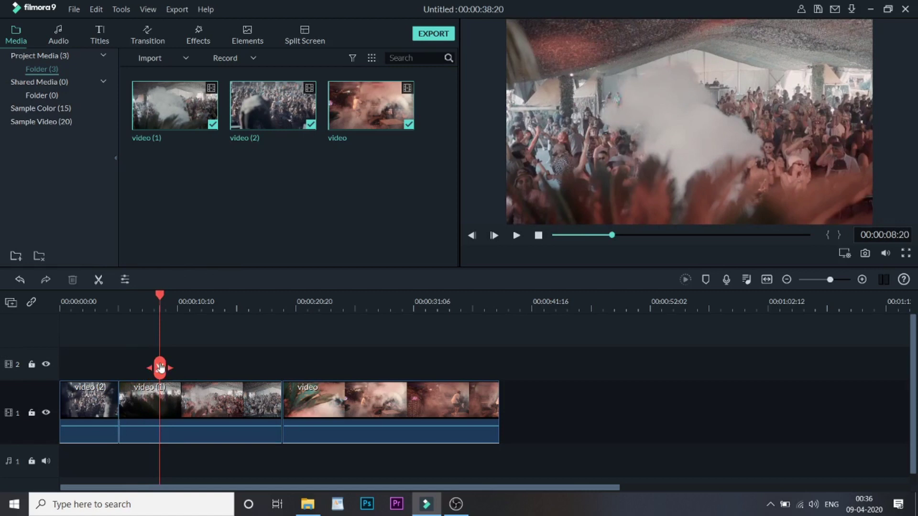
pyautogui.click(160, 368)
pyautogui.click(190, 403)
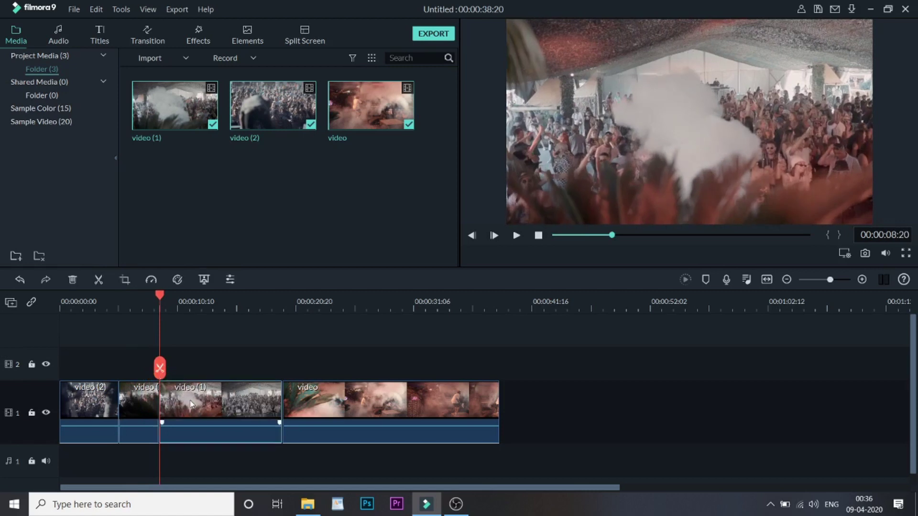
pyautogui.press('Delete')
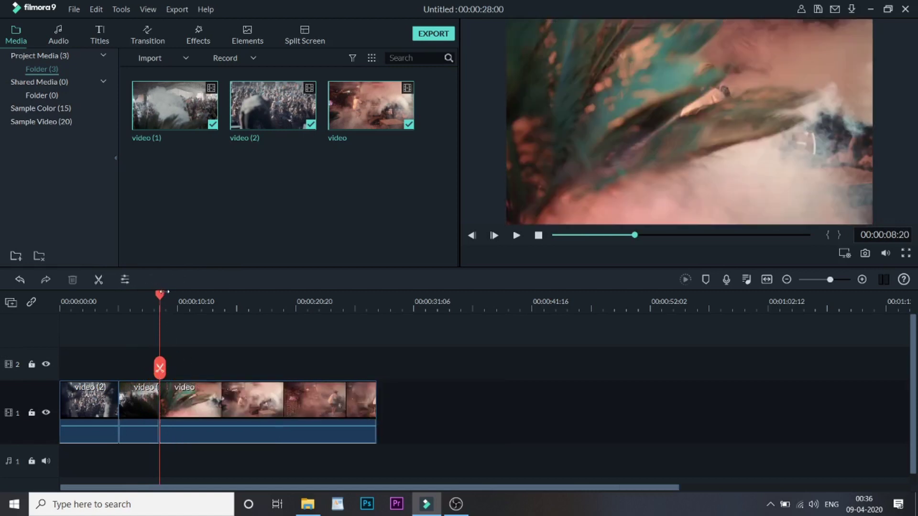
# Split the last clip around 00:00:10:12 and delete its tail, ending at 00:00:12:07.
pyautogui.scroll(1, 166, 290)
pyautogui.moveTo(159, 300)
pyautogui.mouseDown()
pyautogui.moveTo(186, 304)
pyautogui.moveTo(123, 304)
pyautogui.moveTo(219, 303)
pyautogui.mouseUp()
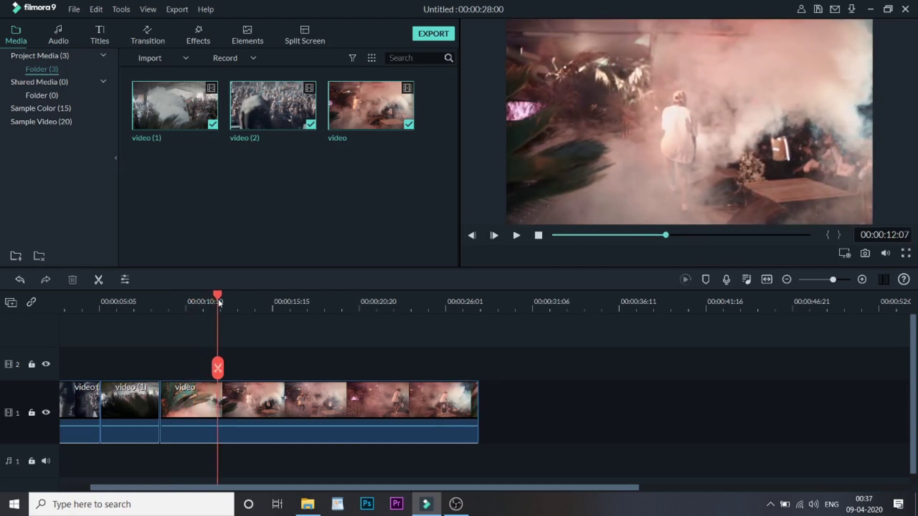
pyautogui.click(218, 368)
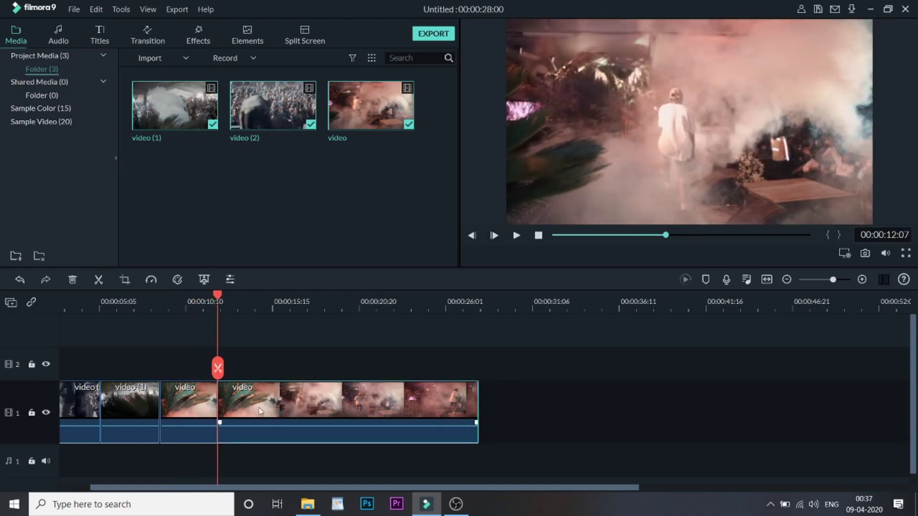
pyautogui.click(268, 393)
pyautogui.press('Delete')
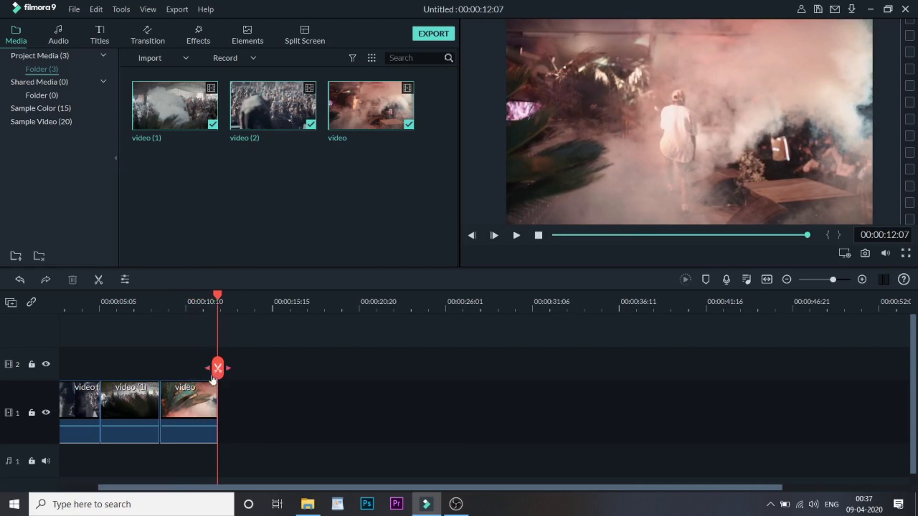
# Search the Transition library for 'sim' to list the Simple Roll transitions.
pyautogui.click(148, 31)
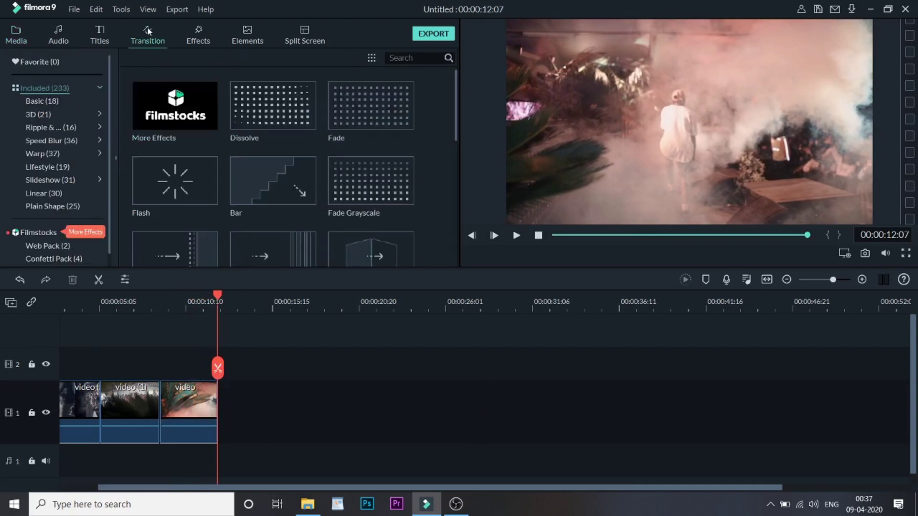
pyautogui.scroll(-5, 385, 186)
pyautogui.scroll(2, 383, 185)
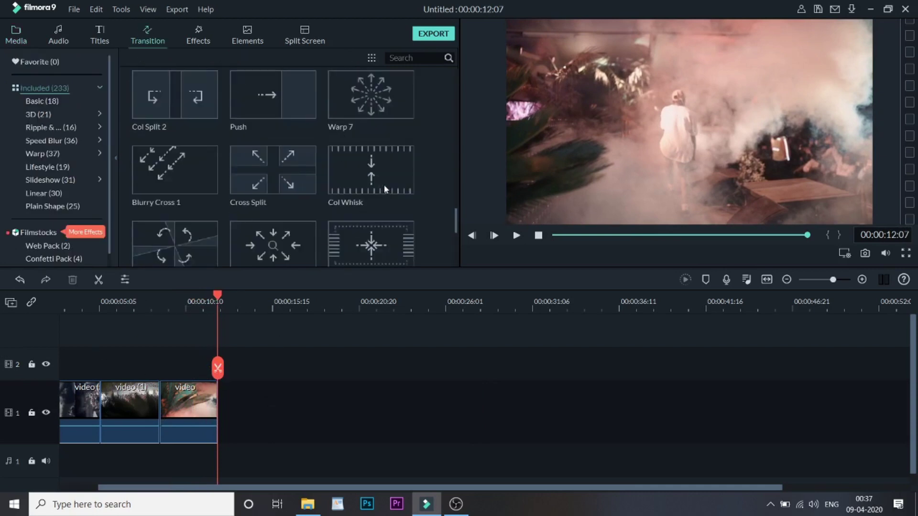
pyautogui.scroll(-5, 384, 185)
pyautogui.scroll(-3, 390, 164)
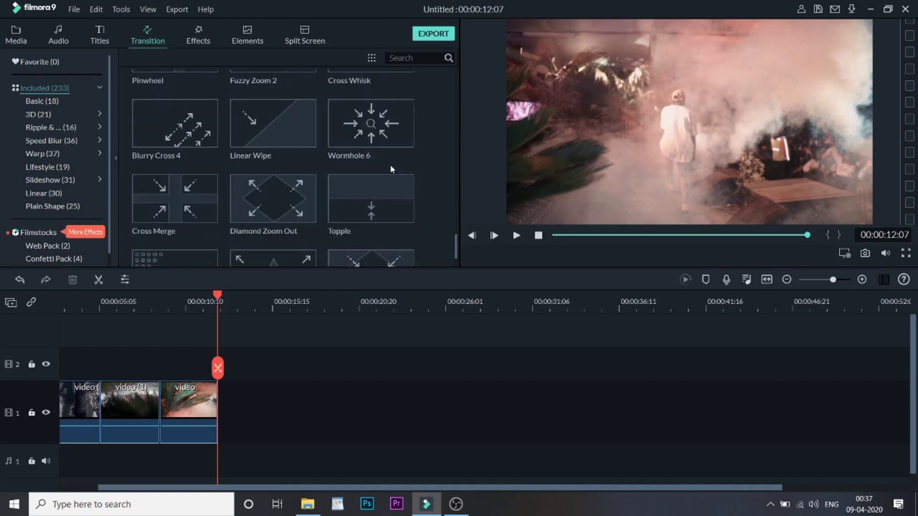
pyautogui.scroll(-3, 390, 165)
pyautogui.scroll(-6, 390, 164)
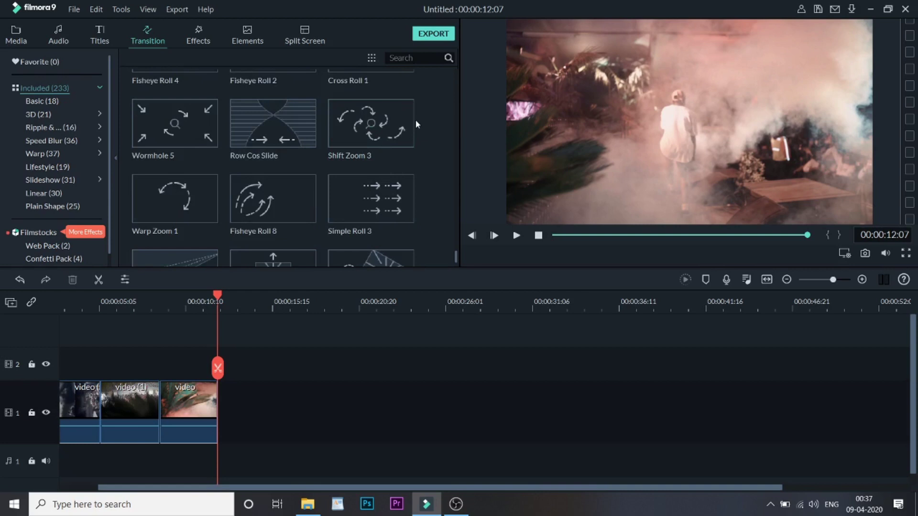
pyautogui.scroll(-2, 415, 121)
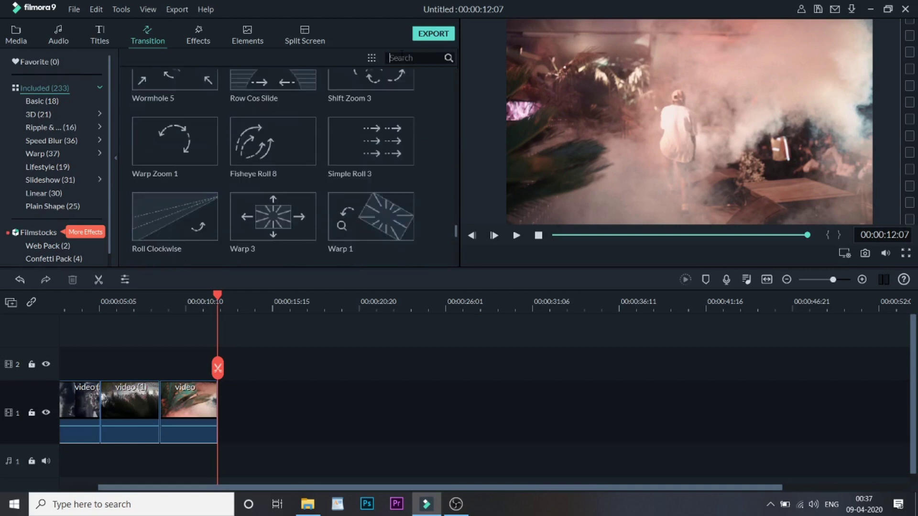
pyautogui.write('simple')
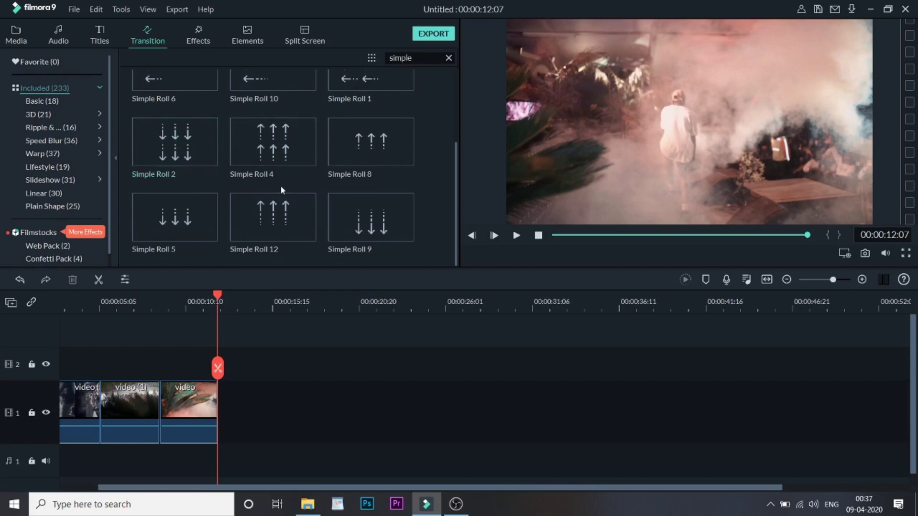
pyautogui.scroll(2, 281, 191)
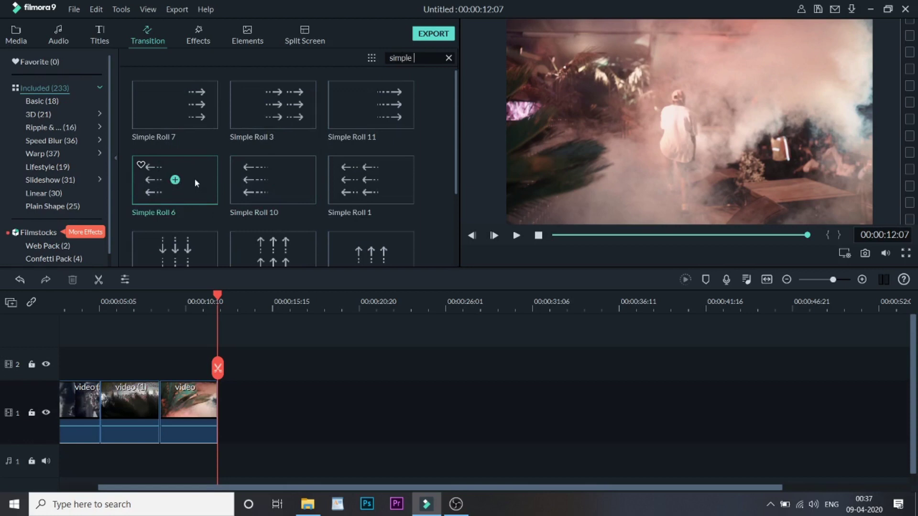
# Add Simple Roll 6 at both clip joins and play the edit from the start.
pyautogui.moveTo(191, 176); pyautogui.dragTo(149, 389)
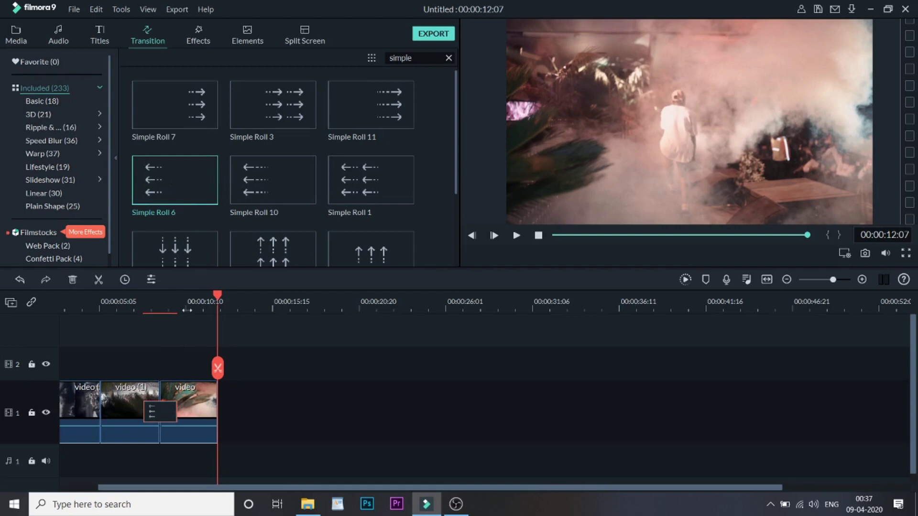
pyautogui.moveTo(174, 180); pyautogui.dragTo(99, 410)
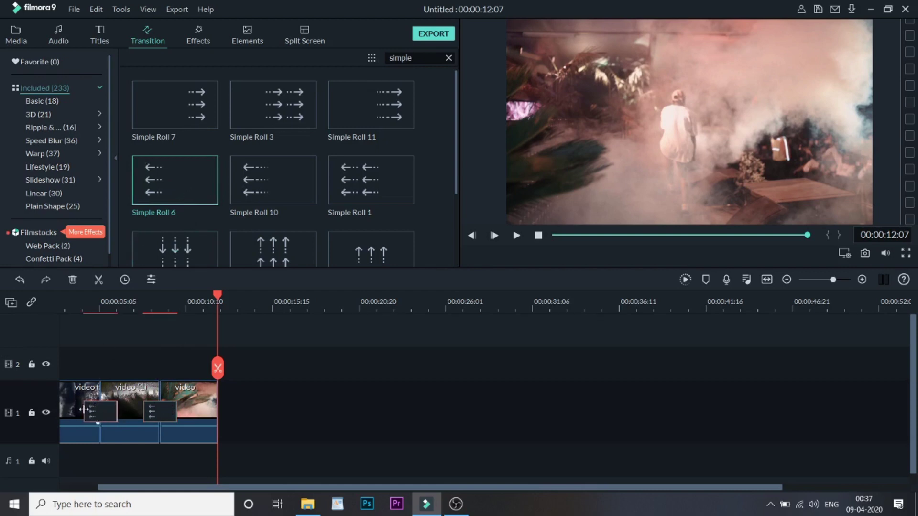
pyautogui.click(63, 304)
pyautogui.press('space')
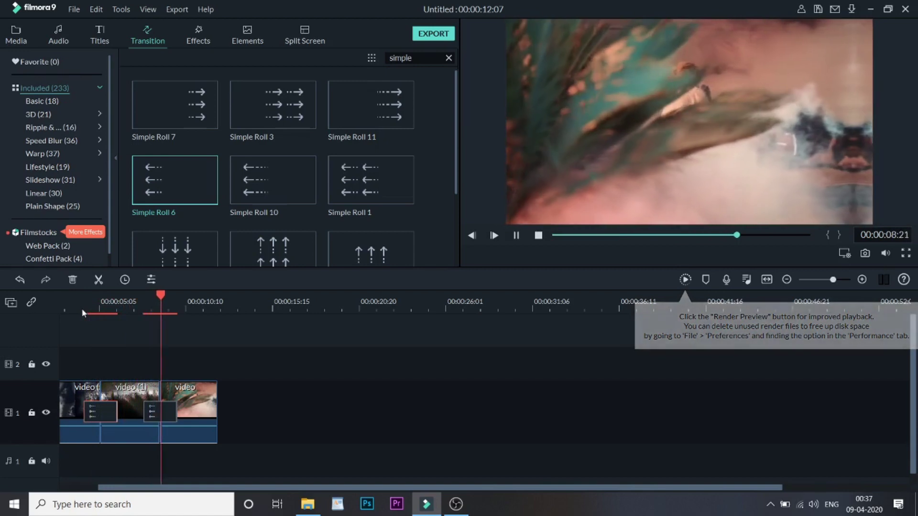
pyautogui.press('space')
# Replay the second transition, then shorten both Simple Roll 6 transitions around their cuts.
pyautogui.click(144, 307)
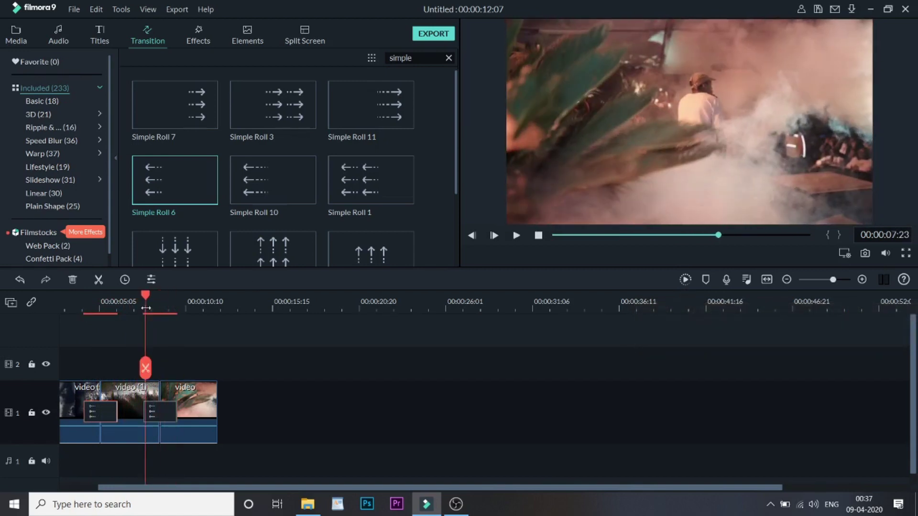
pyautogui.press('space')
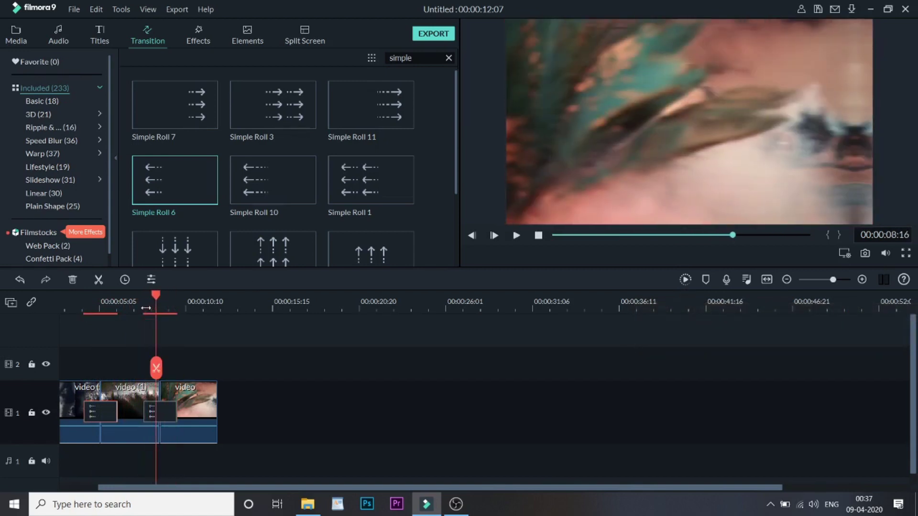
pyautogui.press('space')
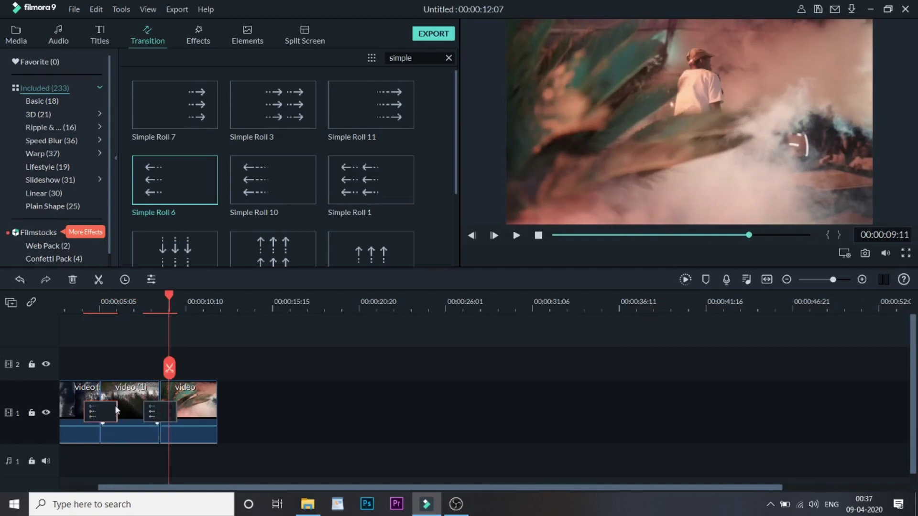
pyautogui.moveTo(117, 406); pyautogui.dragTo(103, 411)
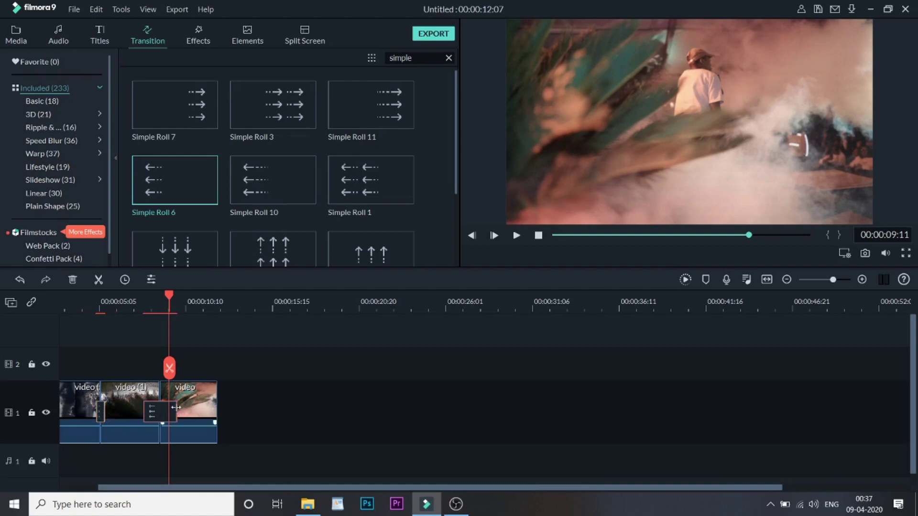
pyautogui.click(173, 411)
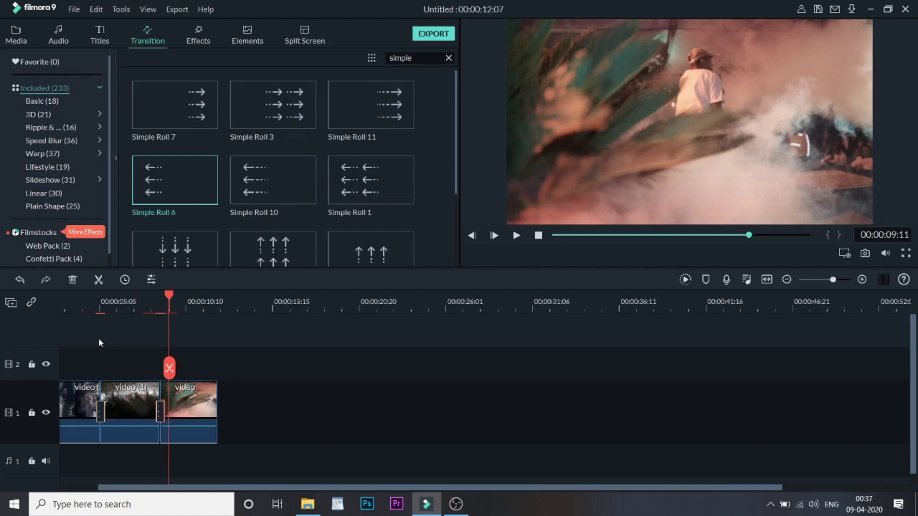
# Play back the shortened transitions from about 3 seconds to 00:00:10:23.
pyautogui.click(73, 307)
pyautogui.press('space')
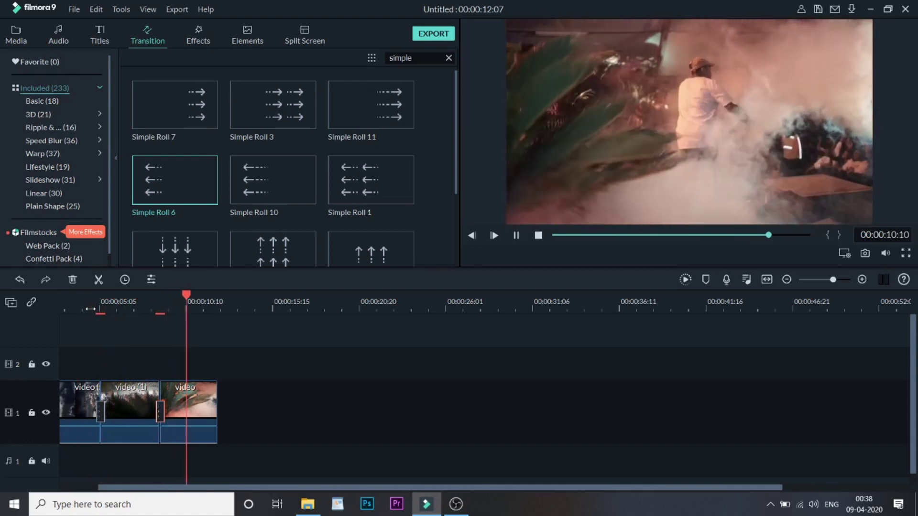
pyautogui.press('space')
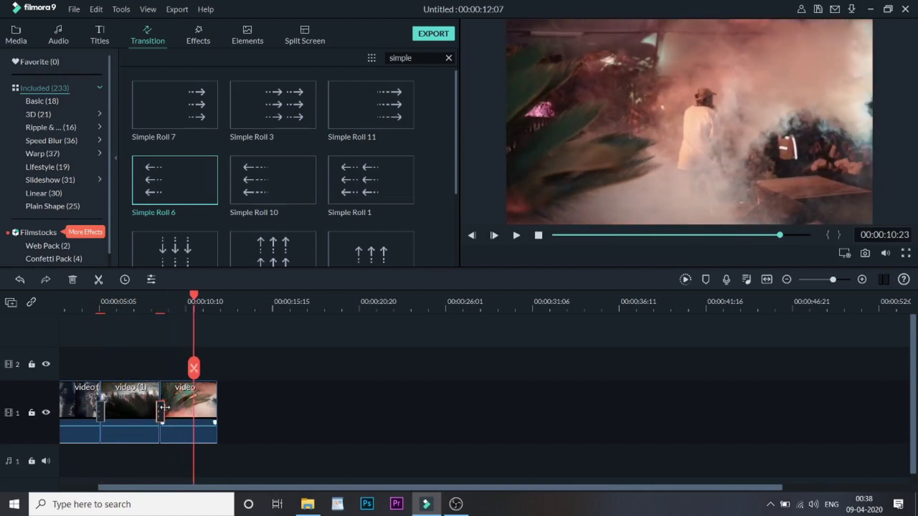
# Set the first transition to a 00:00:00:12 duration in Overlap mode.
pyautogui.click(162, 410)
pyautogui.doubleClick(103, 407)
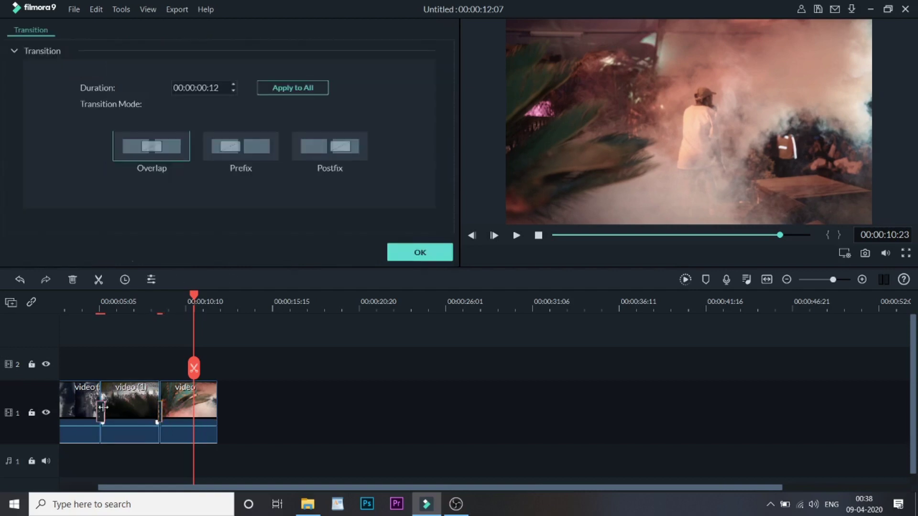
pyautogui.click(405, 250)
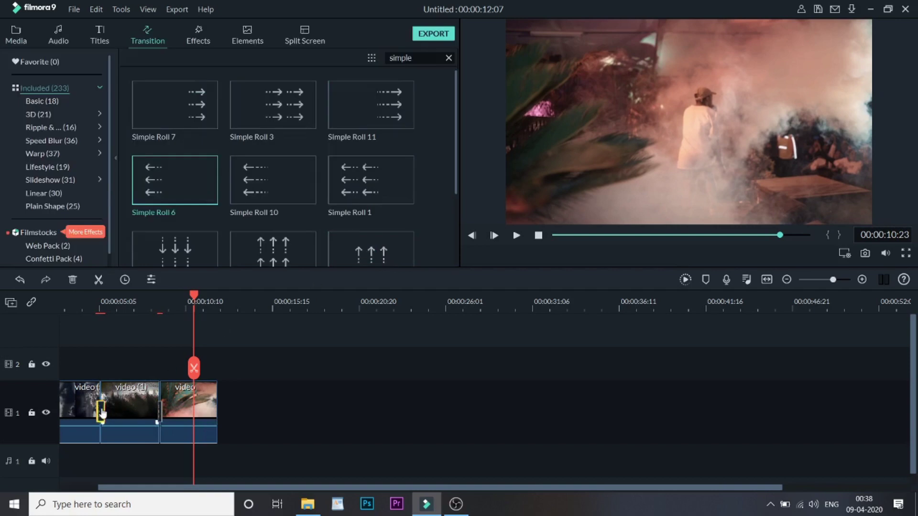
pyautogui.click(72, 308)
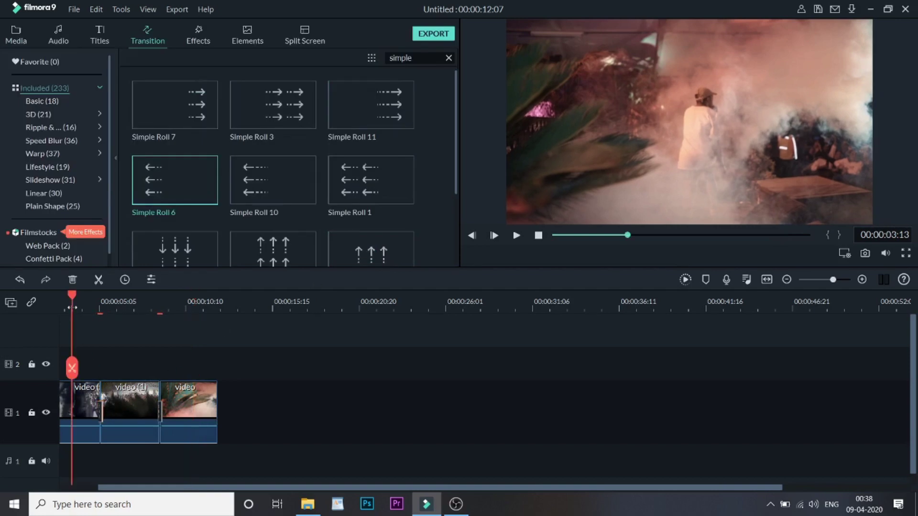
pyautogui.press('space')
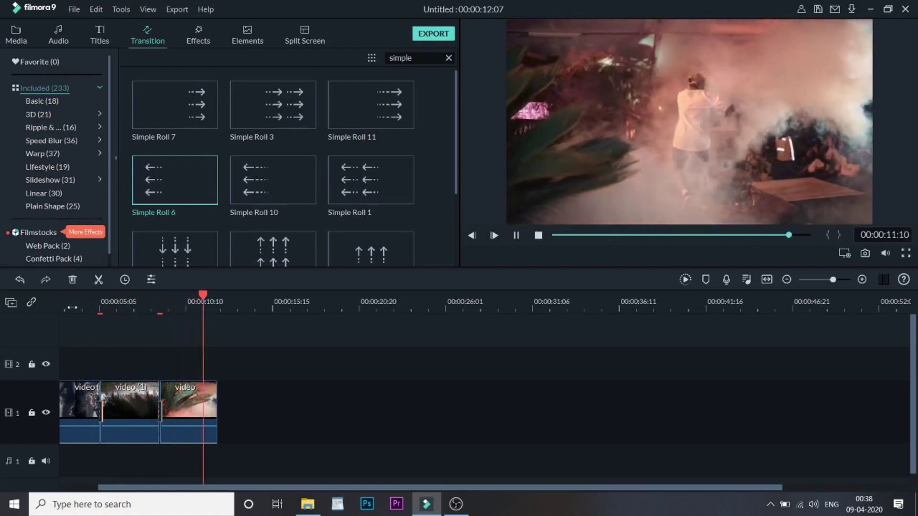
pyautogui.click(92, 300)
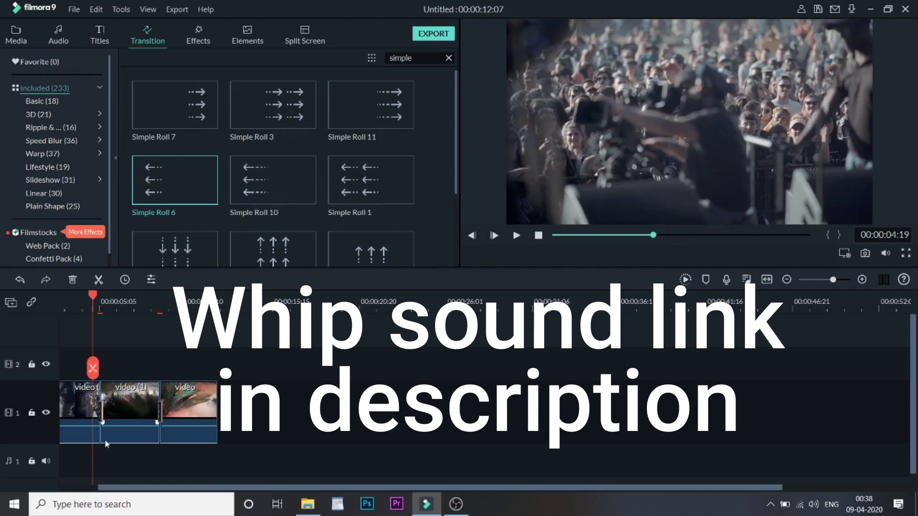
pyautogui.click(77, 305)
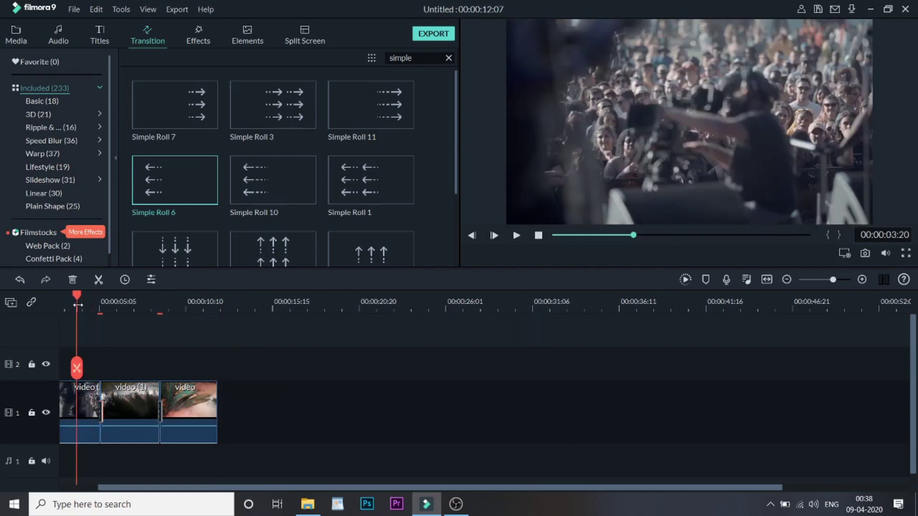
pyautogui.click(93, 303)
pyautogui.moveTo(94, 299)
pyautogui.mouseDown()
pyautogui.moveTo(172, 307)
pyautogui.moveTo(82, 298)
pyautogui.mouseUp()
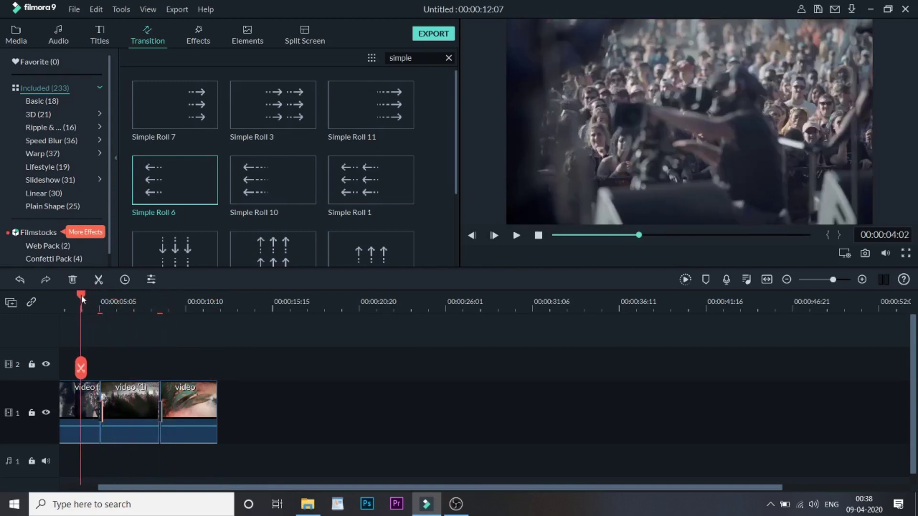